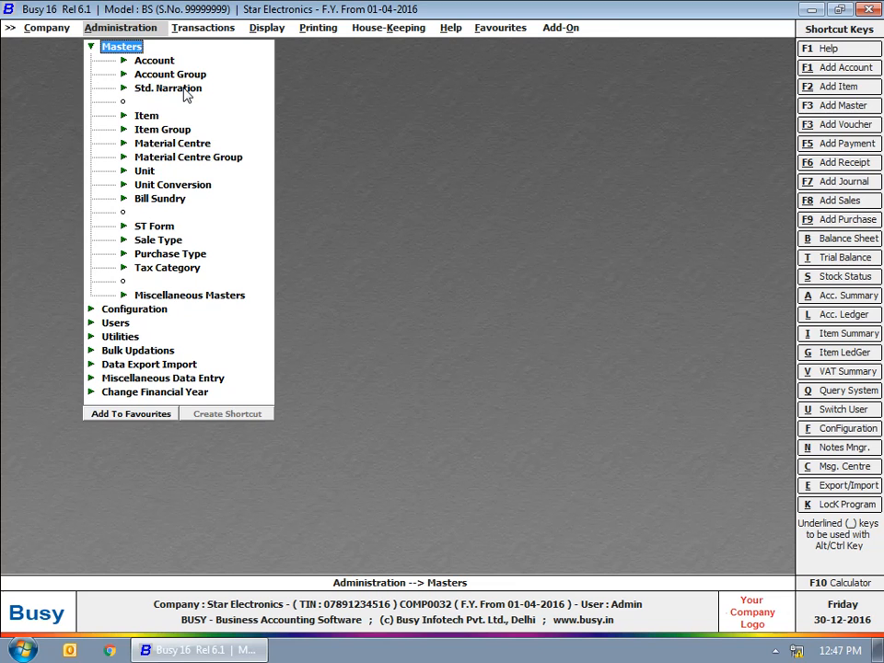
Step: Save a Sales-voucher standard narration reading 'Being goods sold on cash basis'
click(183, 88)
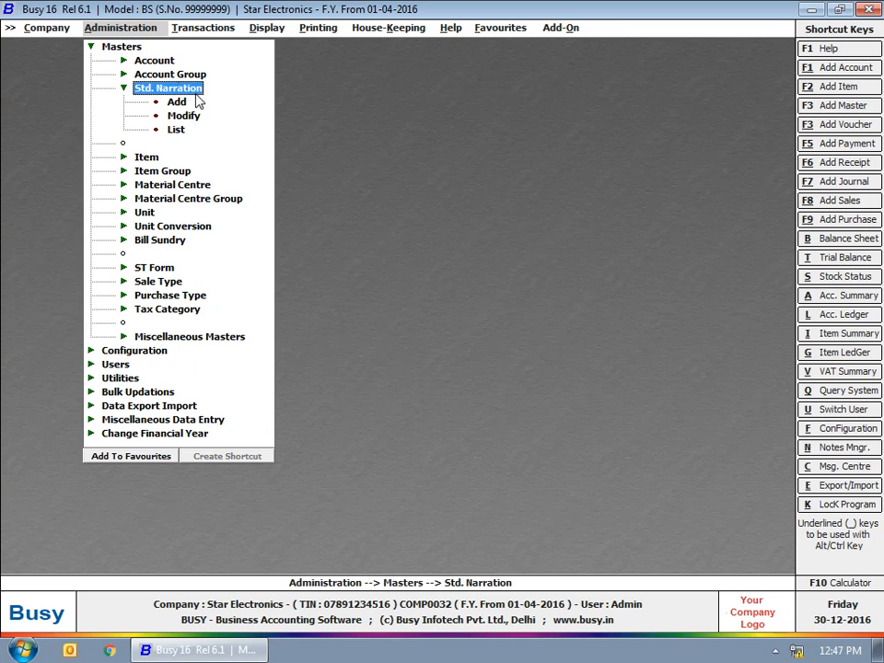
click(178, 103)
scroll(333, 125, down, 1)
scroll(333, 124, up, 1)
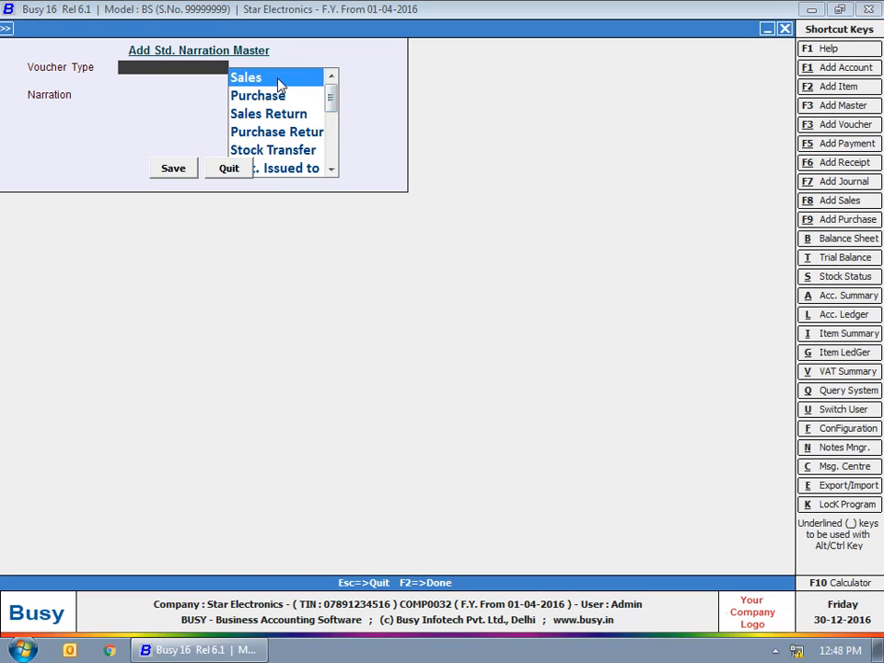
click(281, 84)
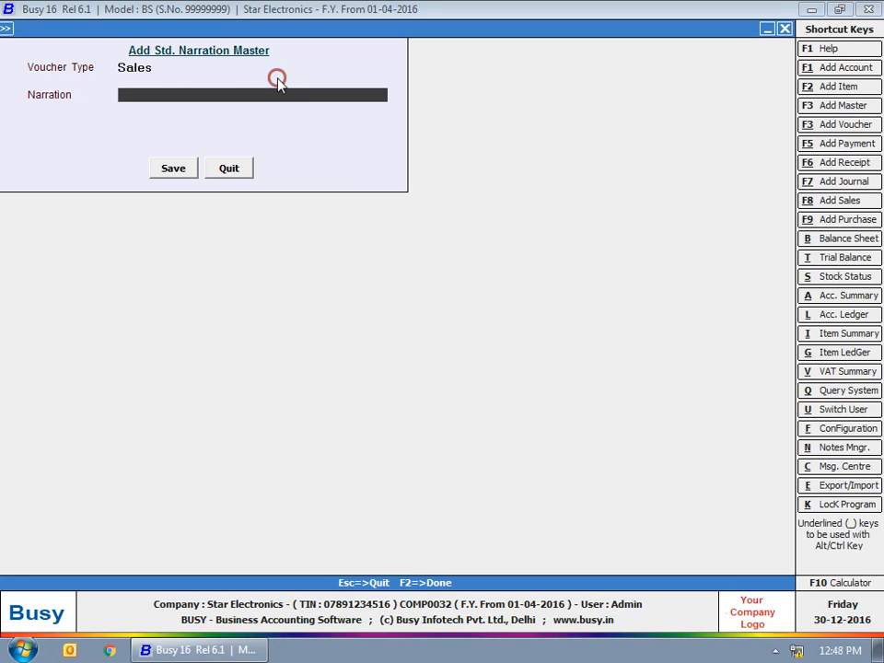
text(Being goods sold on )
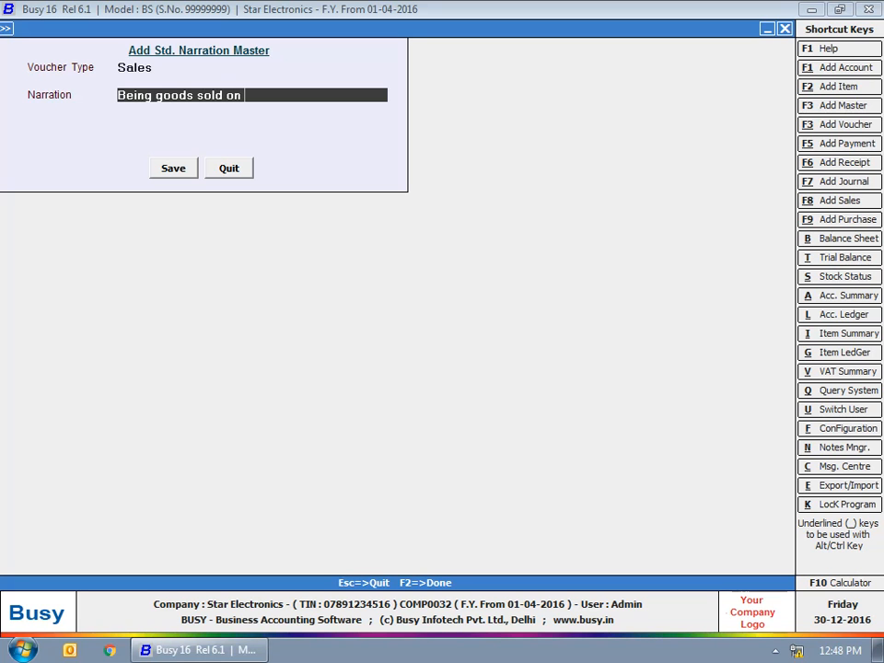
text(cash basis)
click(175, 170)
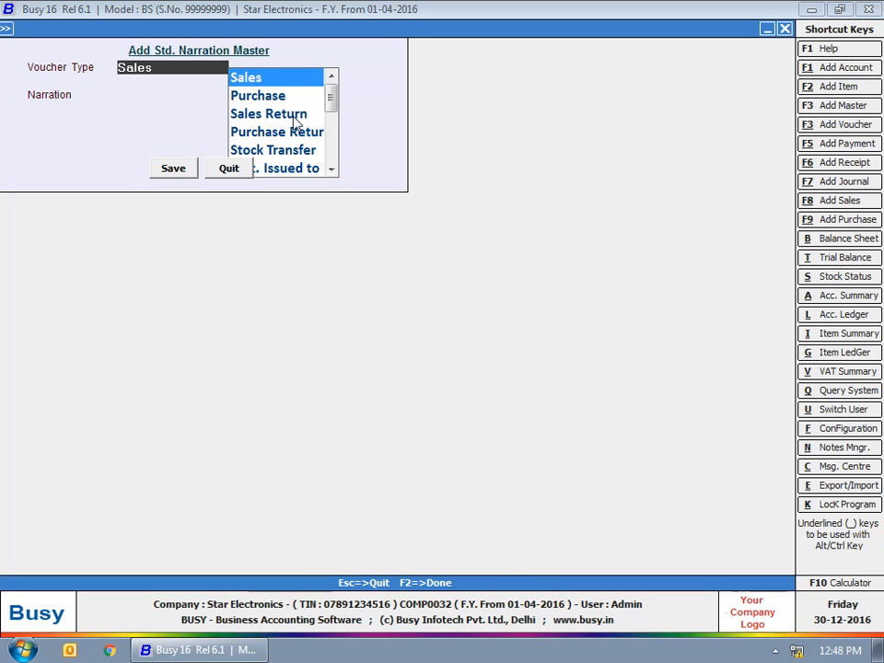
Step: Switch the voucher type to Payment, then close the narration form unsaved and collapse its options
drag(329, 101, 344, 157)
click(269, 82)
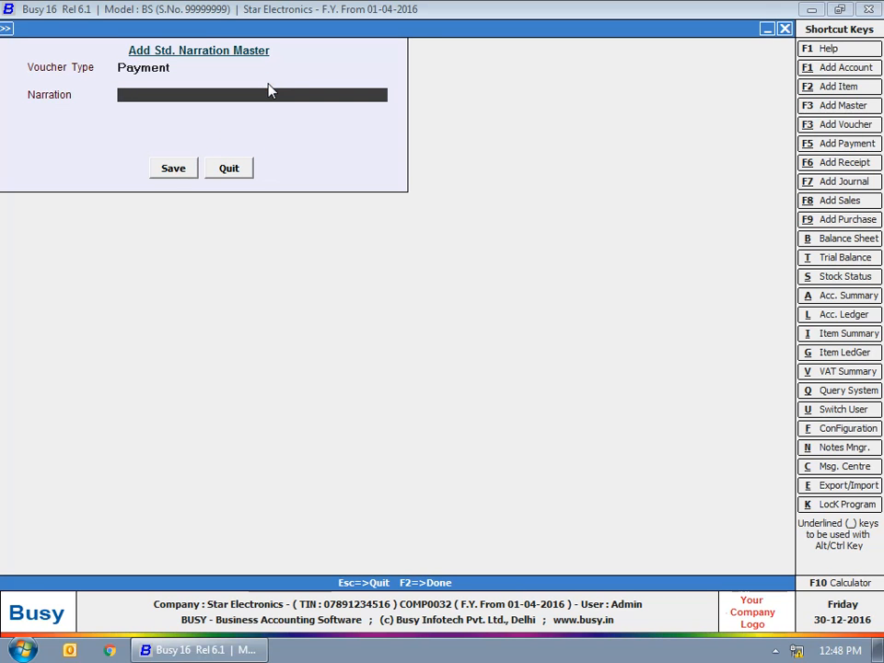
click(230, 112)
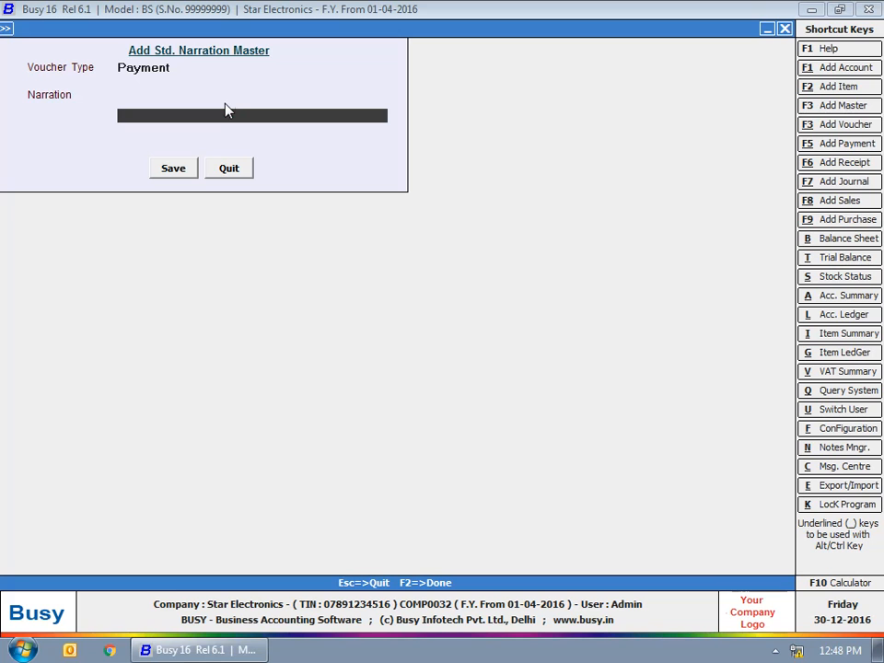
click(227, 93)
click(228, 114)
click(228, 168)
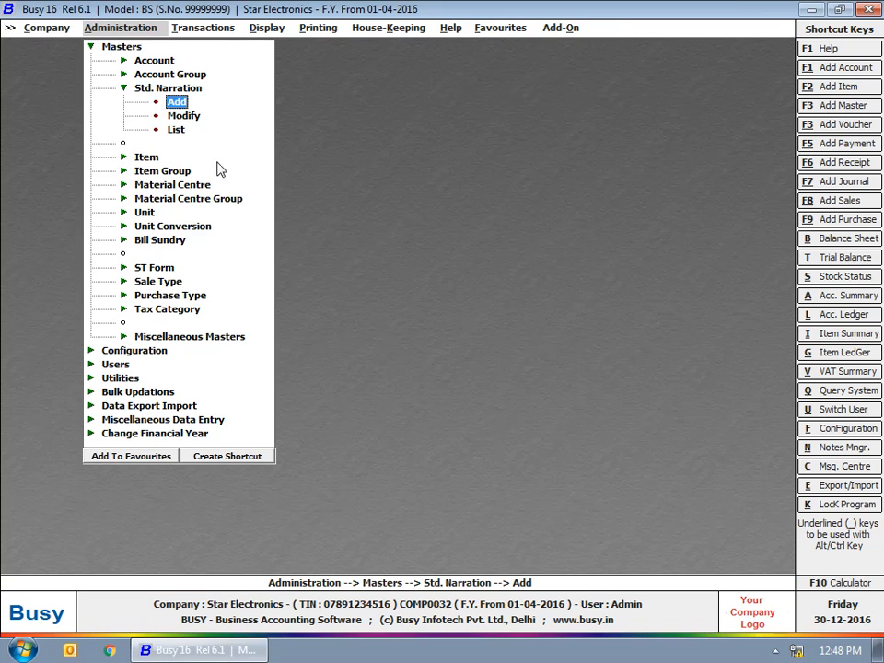
click(167, 89)
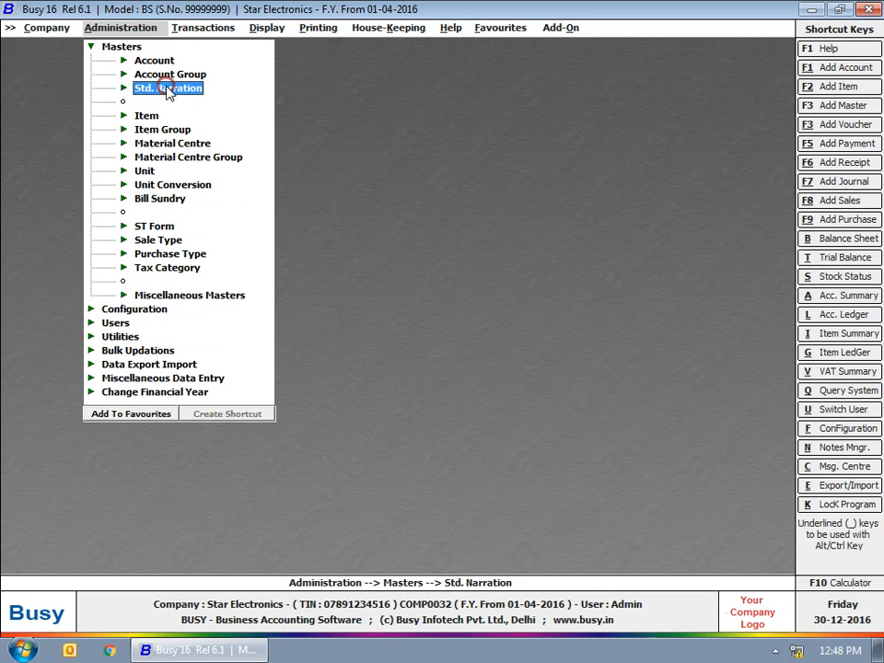
Step: Expand Material Centre in the Masters tree to show its Add, Modify and List options
click(174, 143)
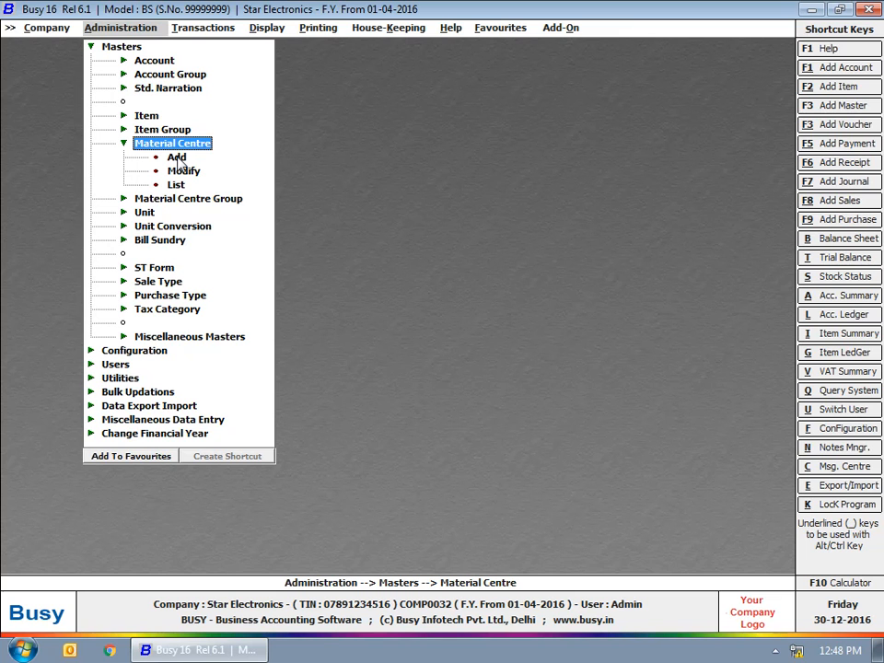
Step: Start a material centre 'Kamla Nagar Outlet' in group North Delhi Outlets with Stock as stock account
click(177, 157)
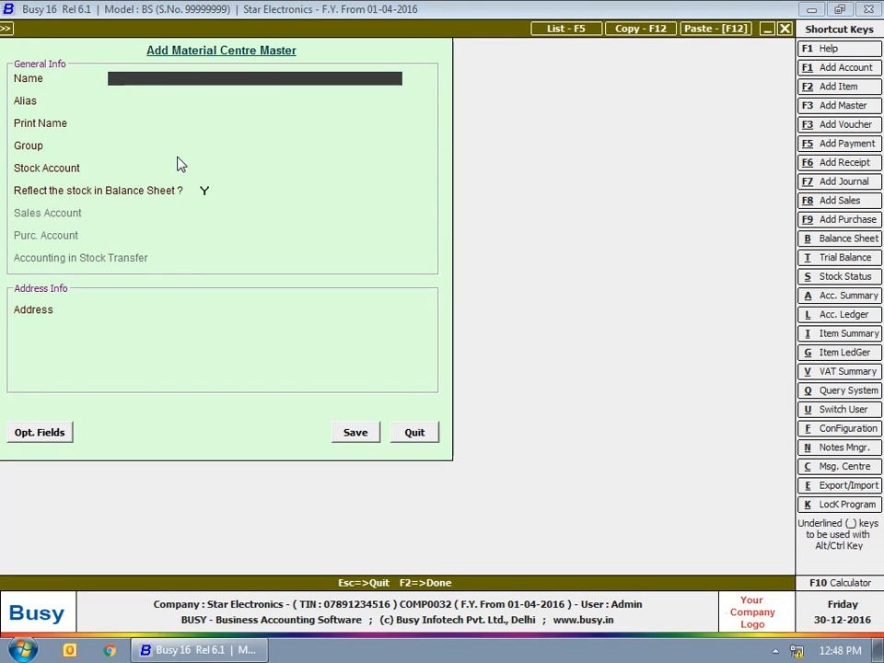
text(Kamla Nagar Outlet)
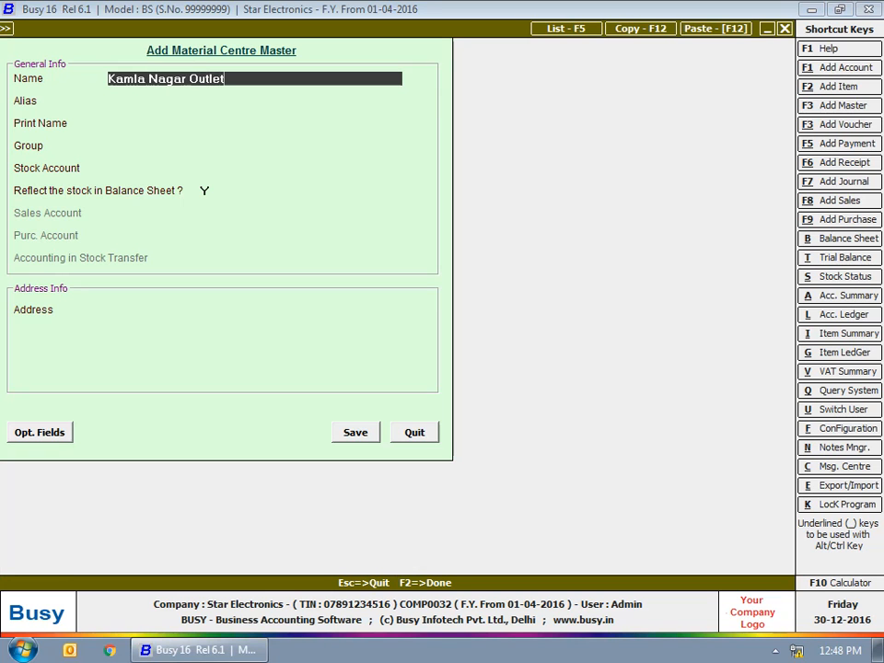
key(Return)
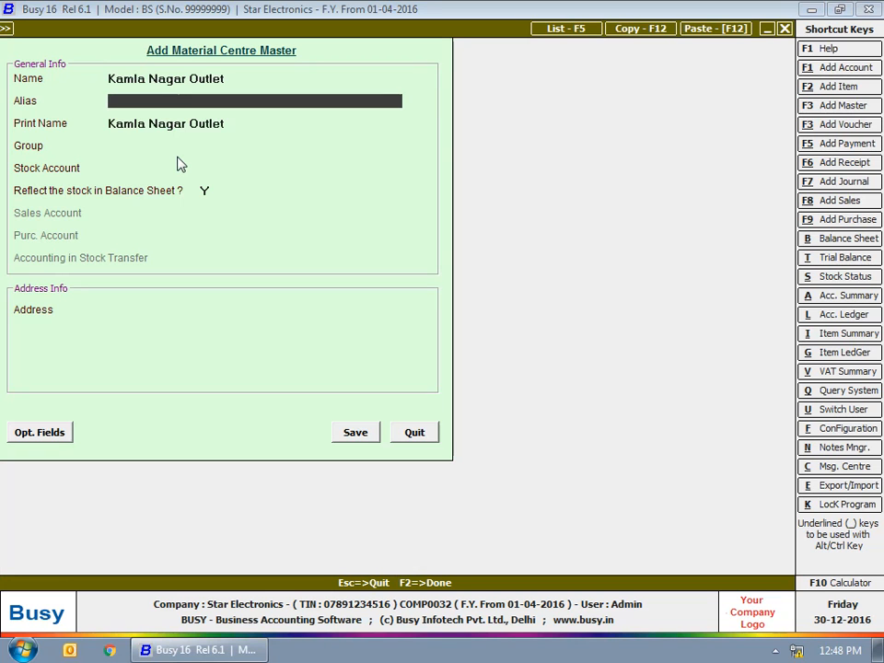
key(Return)
key(Return)
text(no)
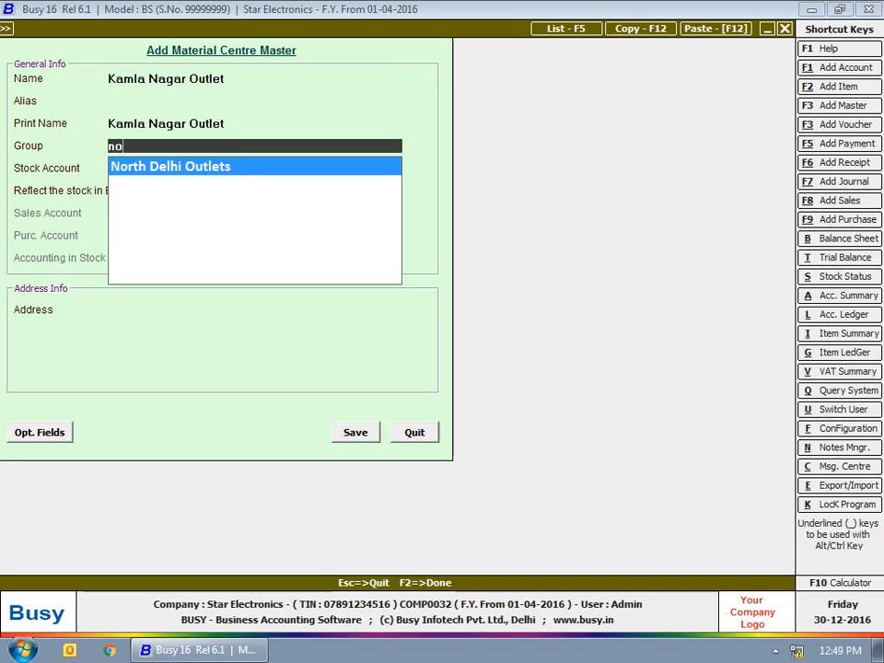
key(Return)
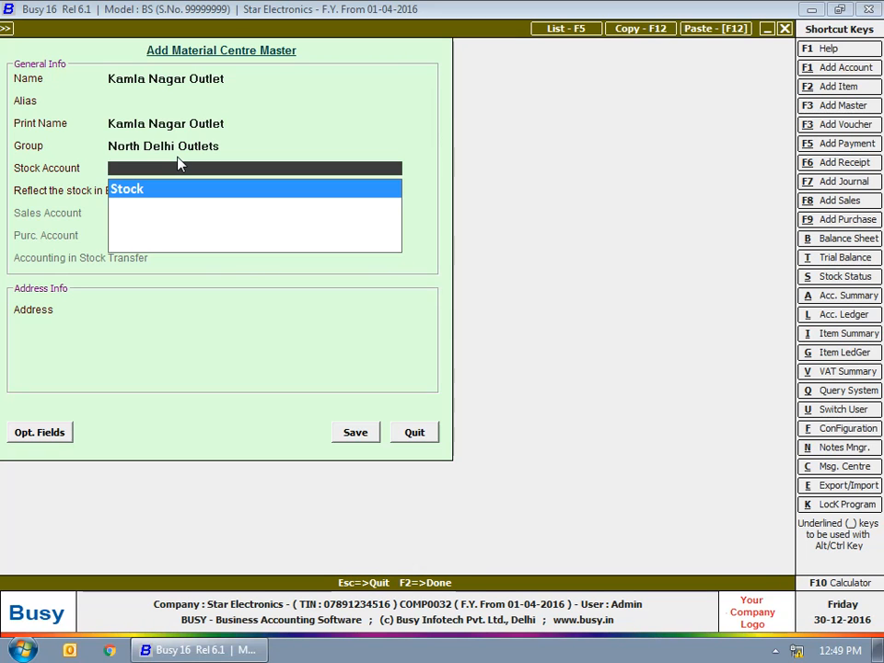
key(Return)
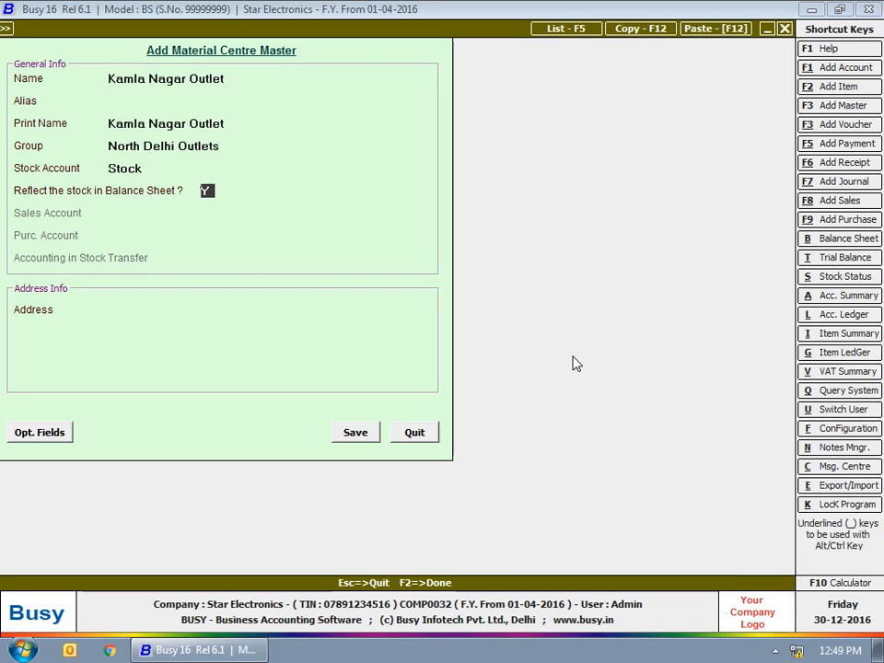
key(Return)
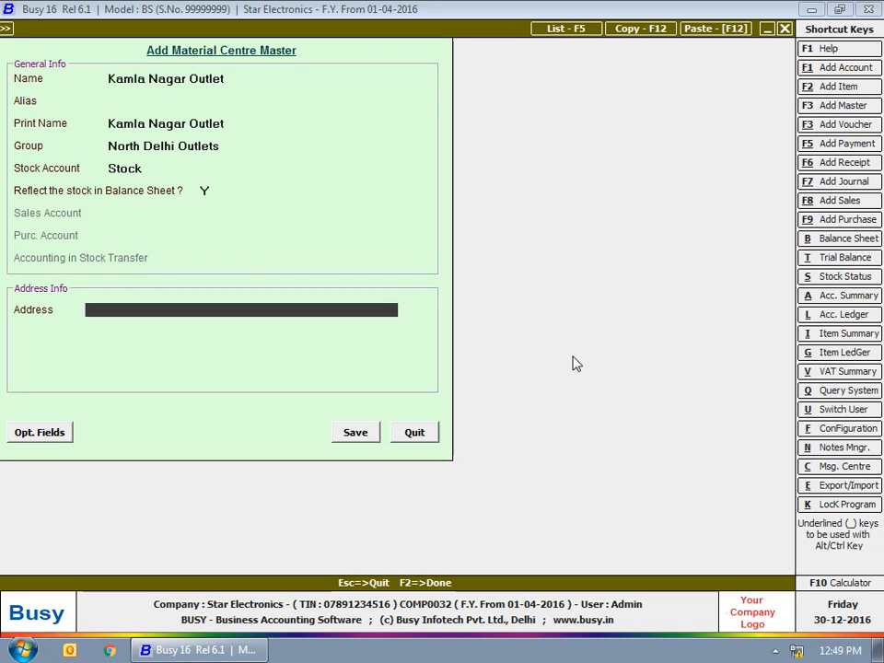
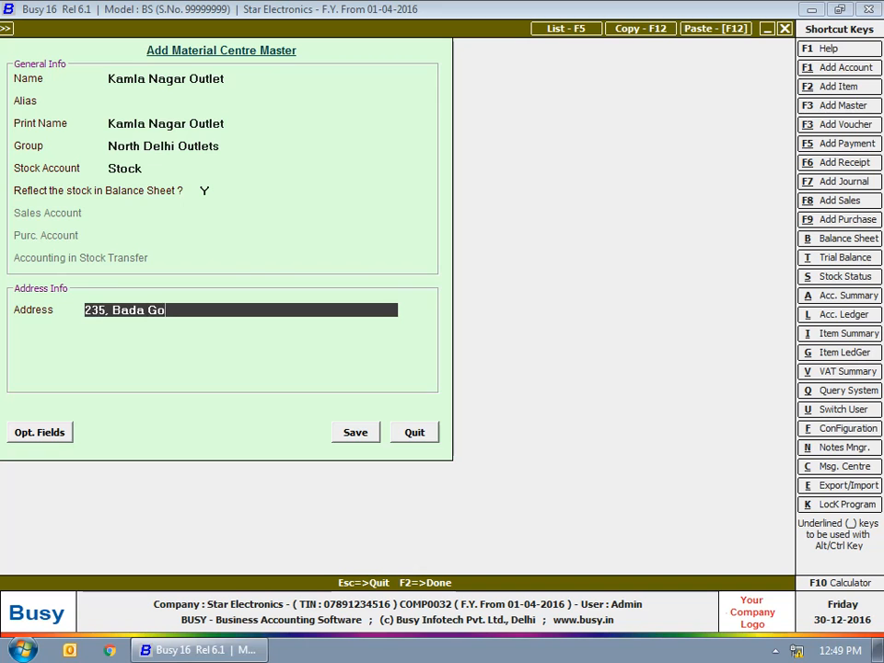
Step: Enter the outlet's three-line address and save the material centre
key(Return)
text(Near HDFC Bank)
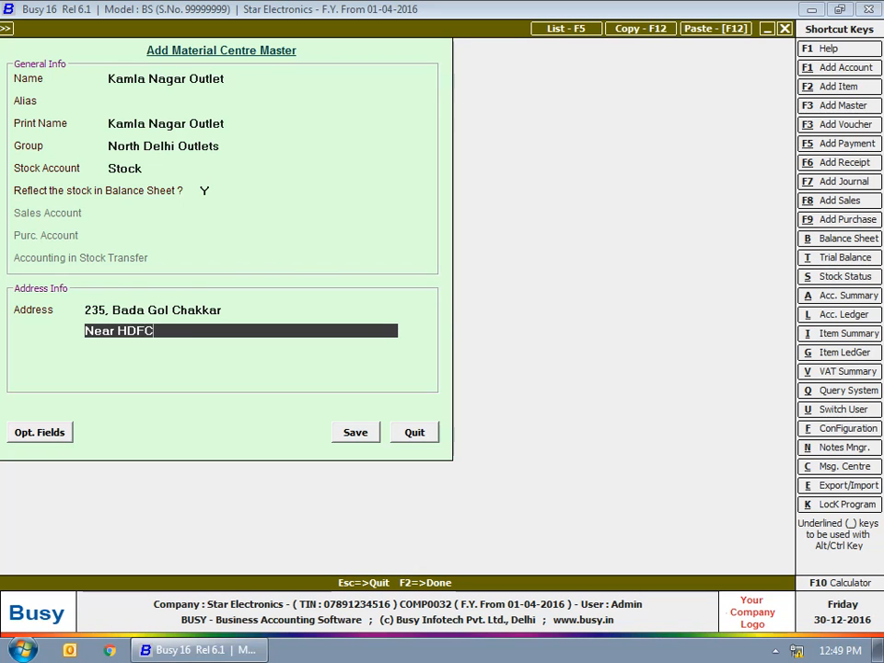
key(Return)
text(Delhi - 110007)
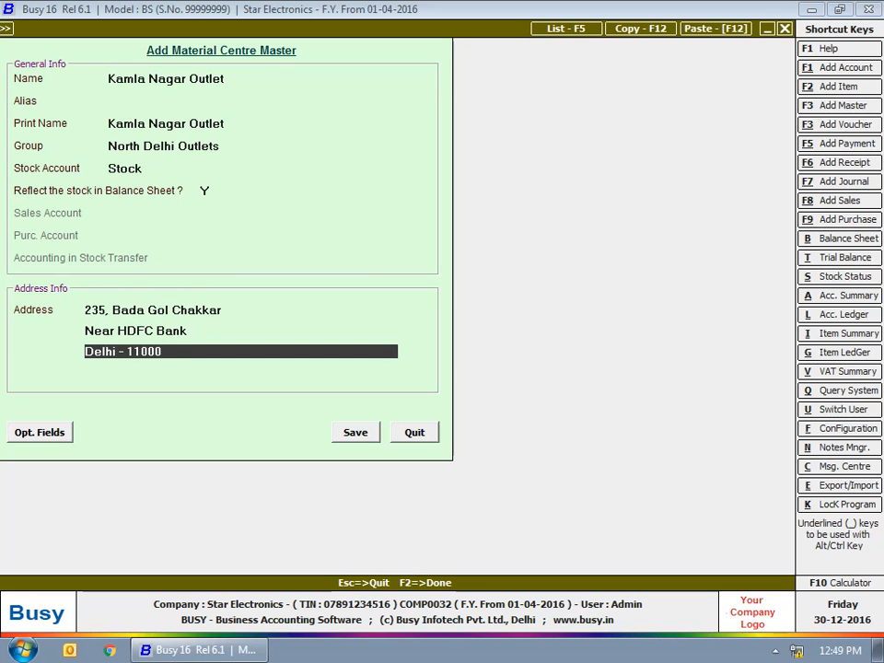
key(Return)
key(Return)
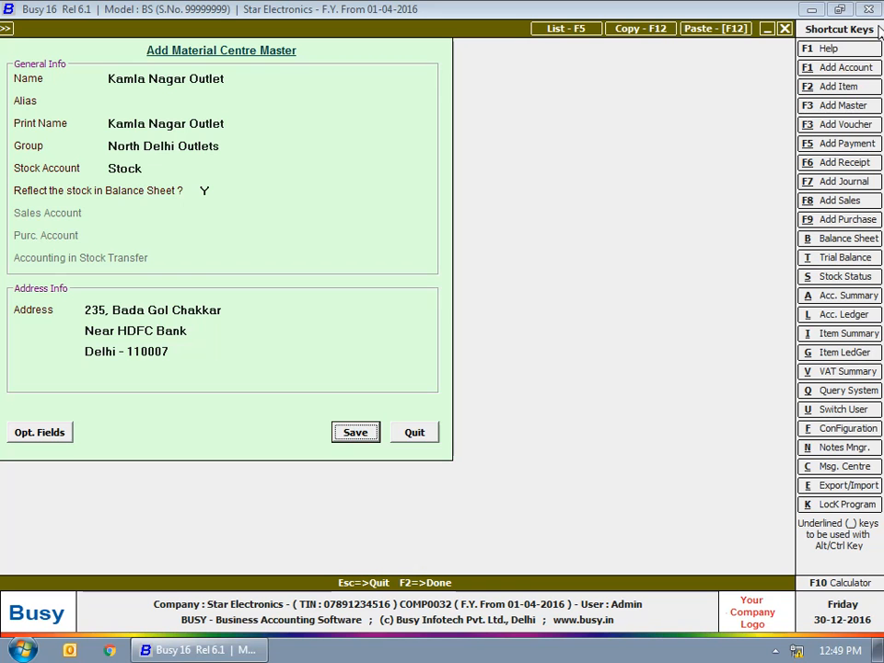
click(360, 433)
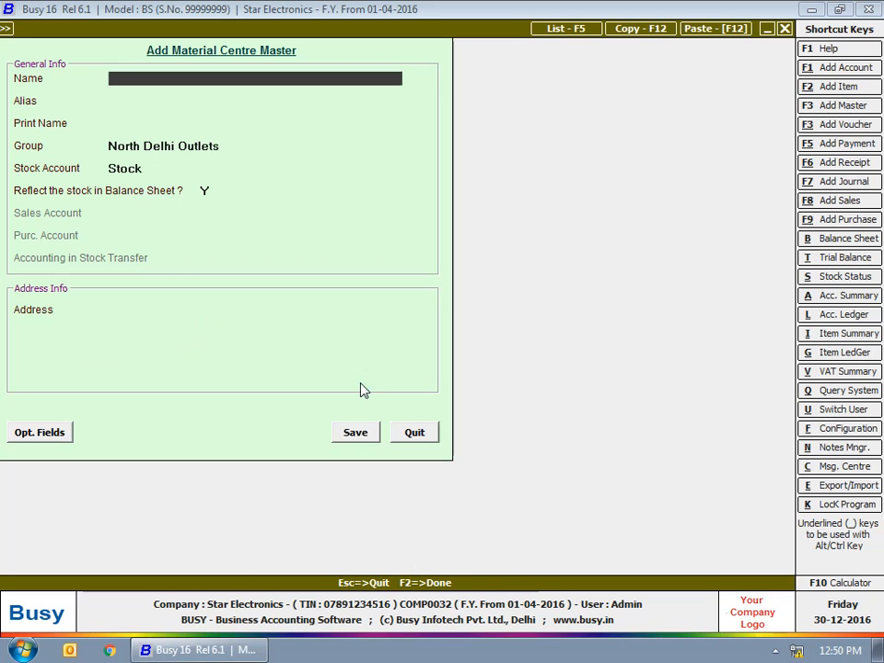
Step: Close the Material Centre form, collapse its options and expand the Unit masters
click(416, 439)
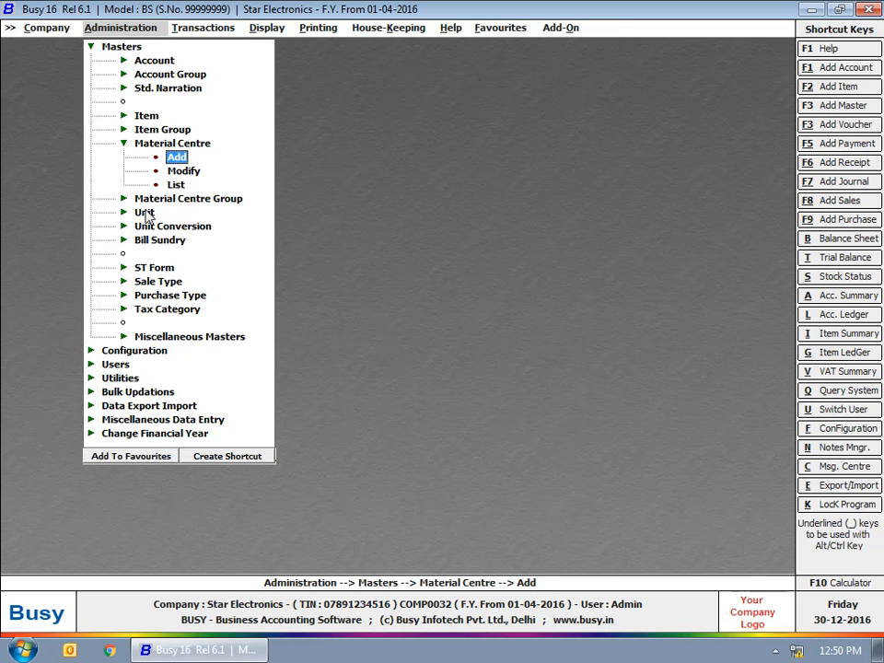
key(Escape)
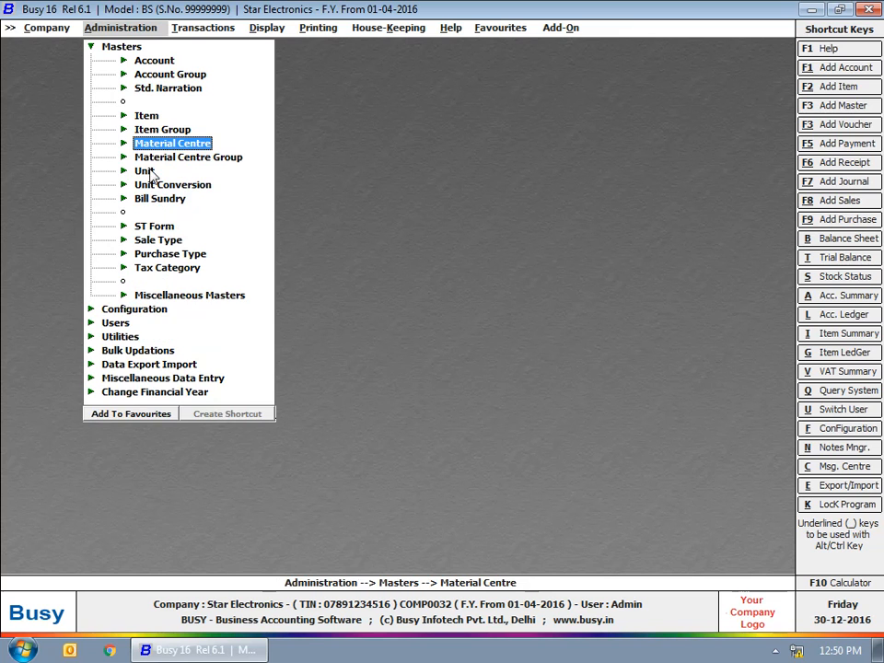
click(144, 171)
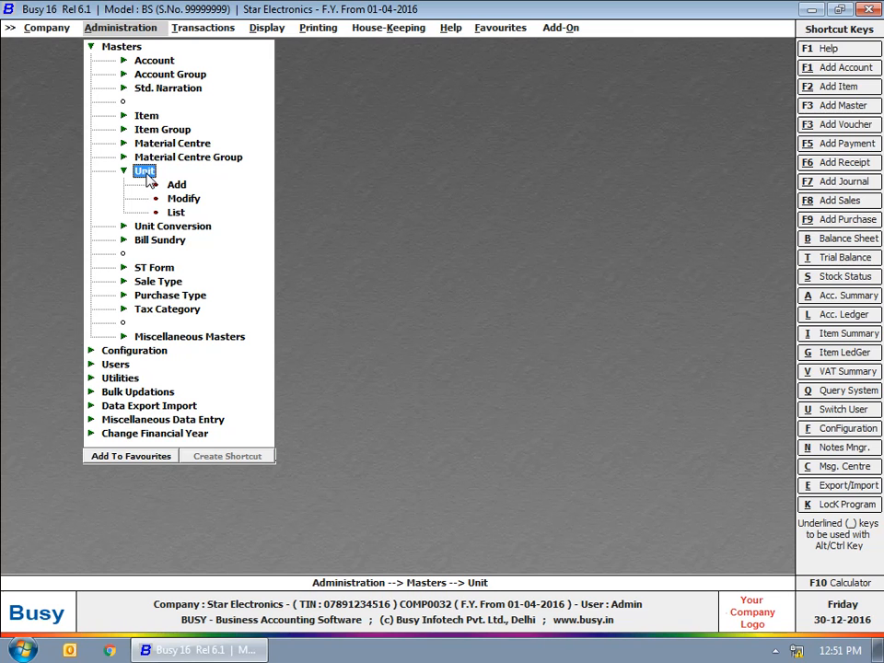
Step: Add the unit 'Packet' with print name 'Pkt.', save it and close the unit form
click(174, 185)
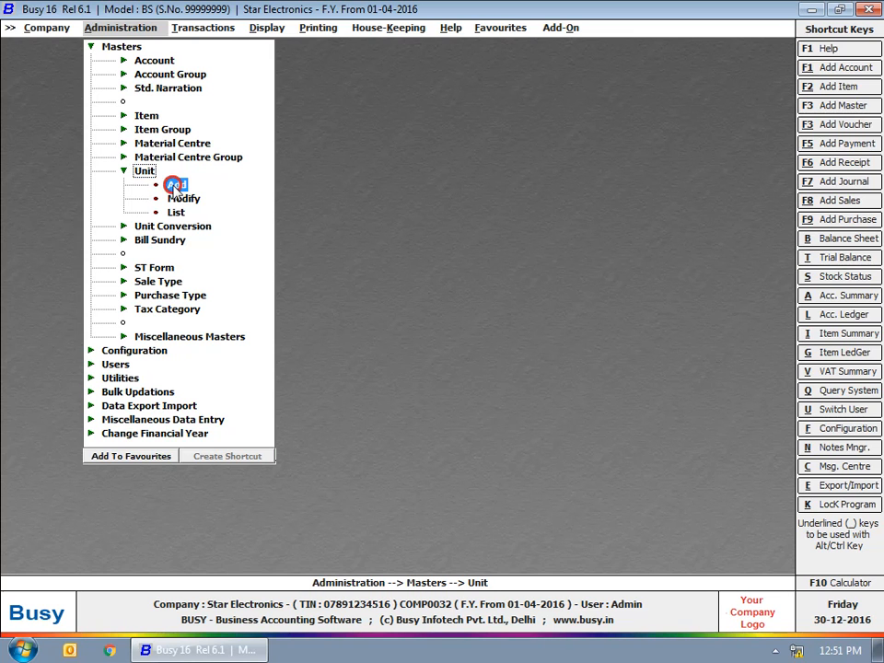
text(Packet)
key(Return)
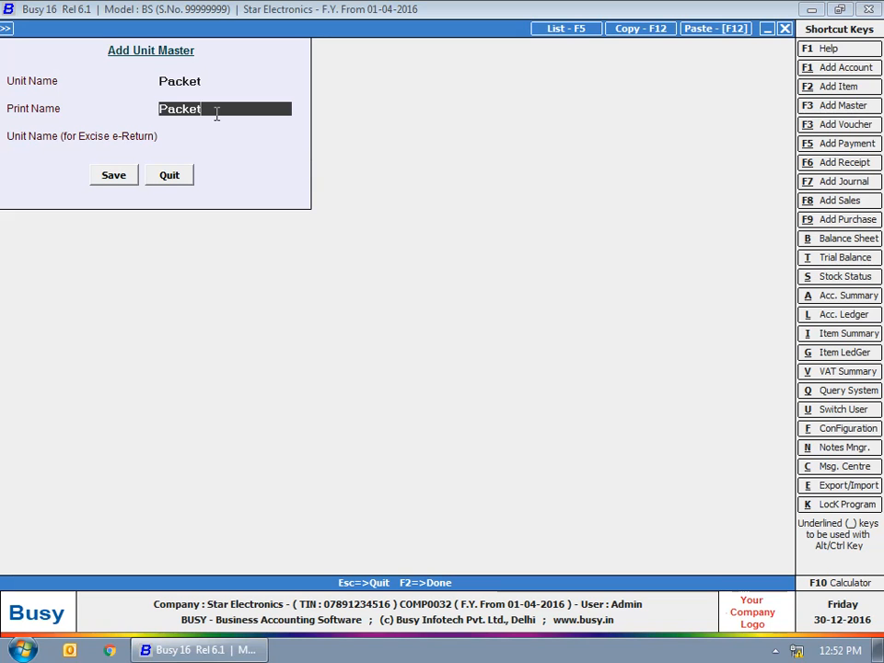
text(Pkt.)
key(Return)
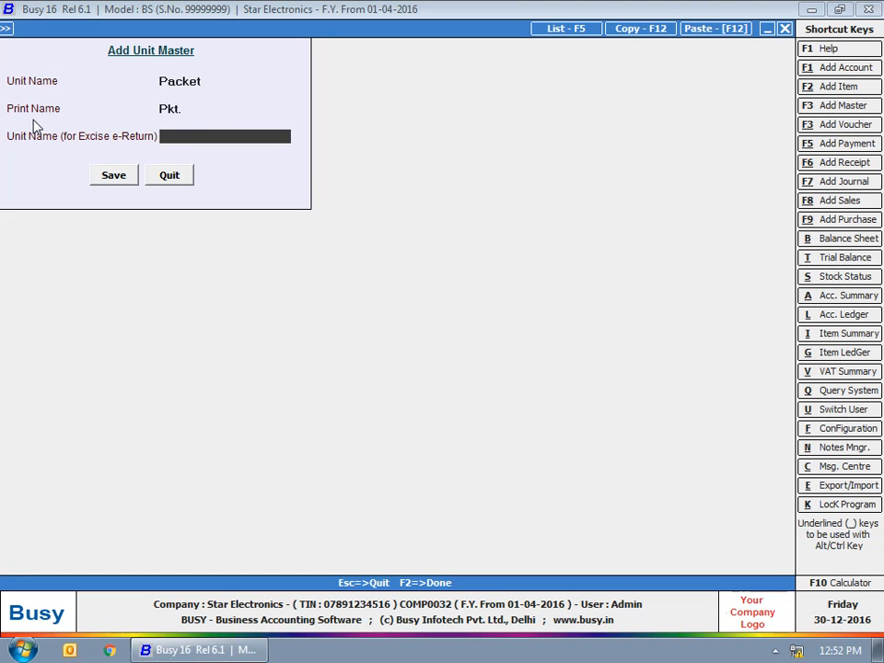
key(Return)
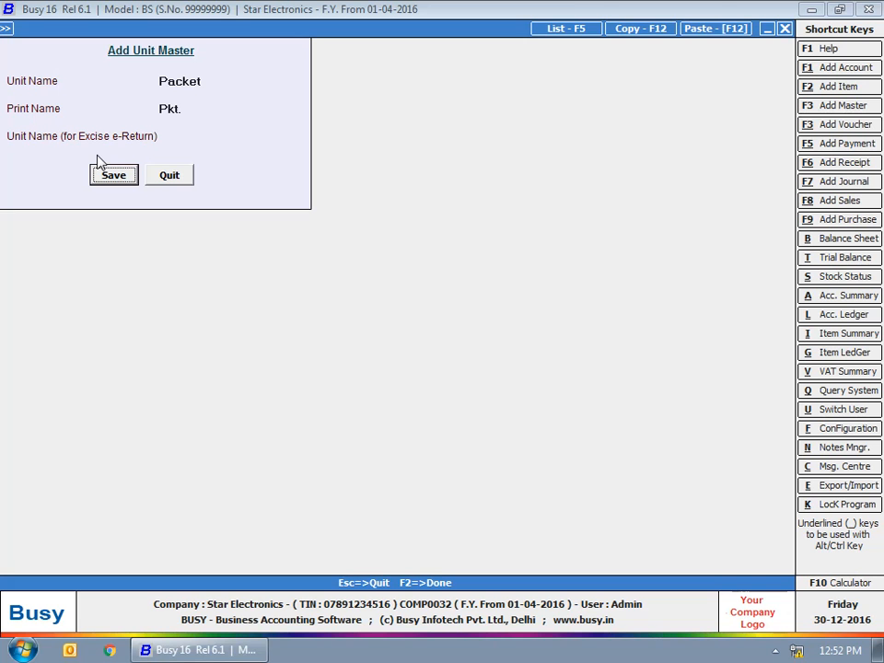
click(113, 178)
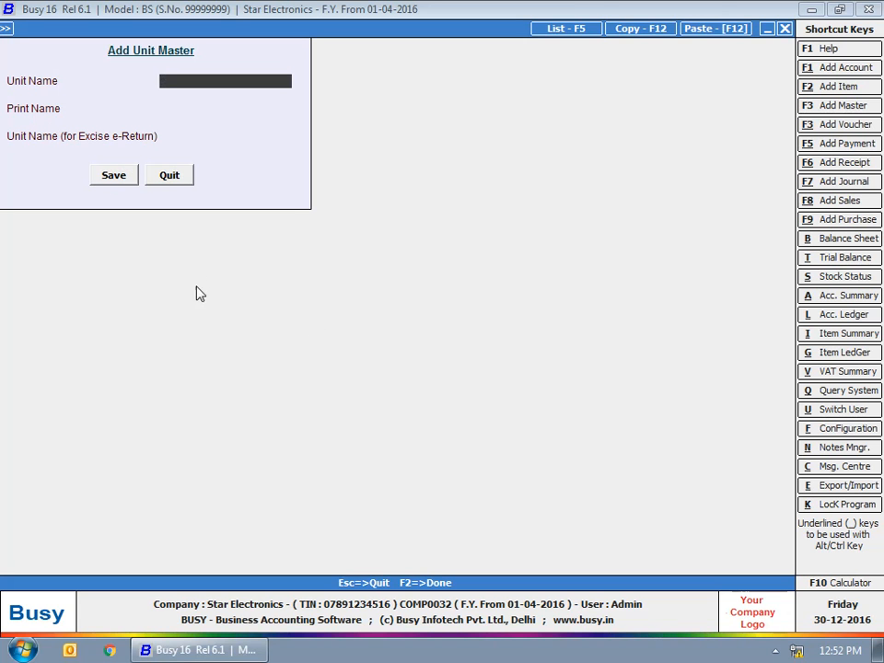
key(Escape)
key(Return)
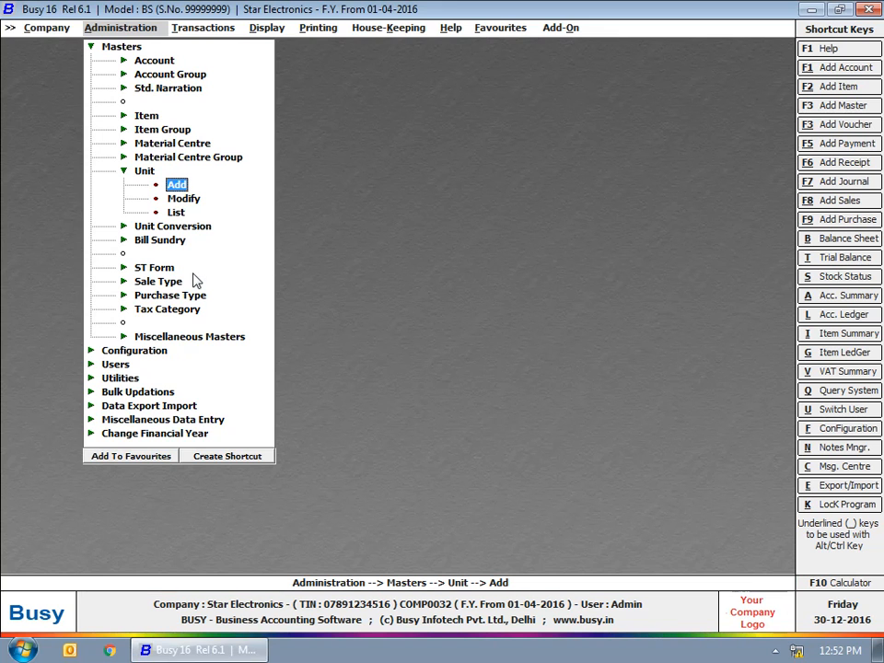
Step: Move down to Unit Conversion and expand its Add, Modify and List options
key(Down)
key(Return)
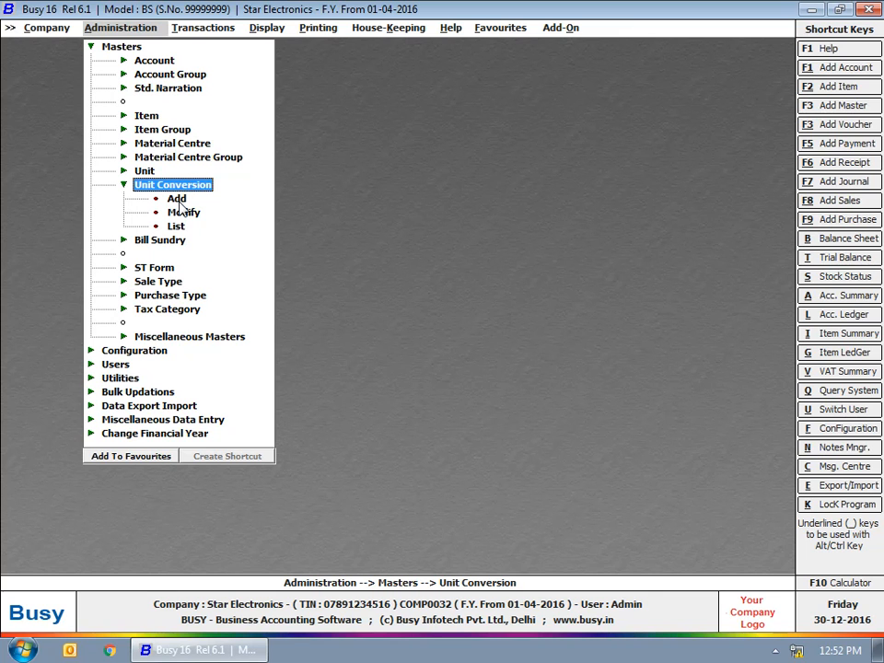
Step: Start a new unit conversion and create the main unit 'Box' with print name 'Box'
click(178, 200)
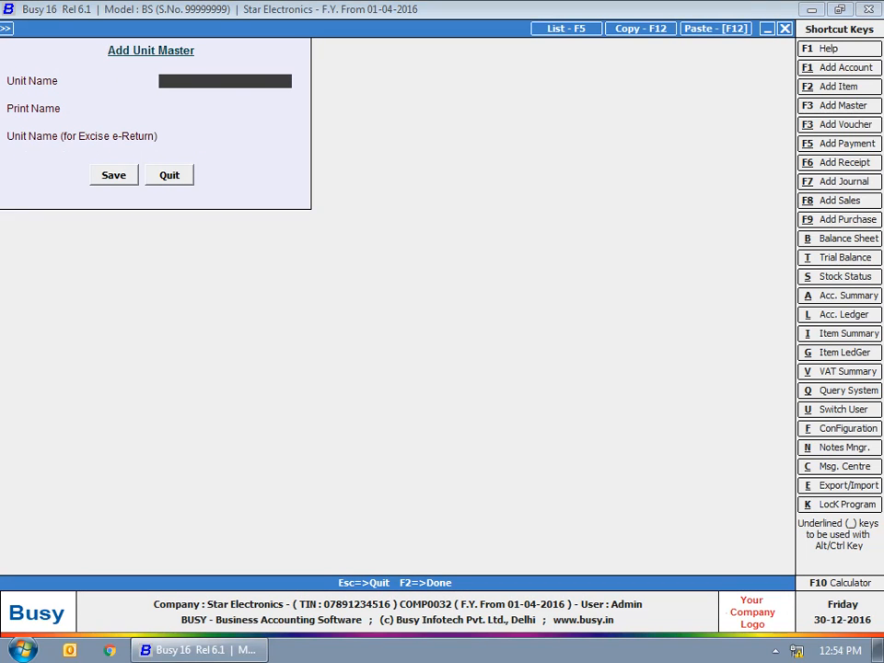
text(Box)
key(Return)
key(Return)
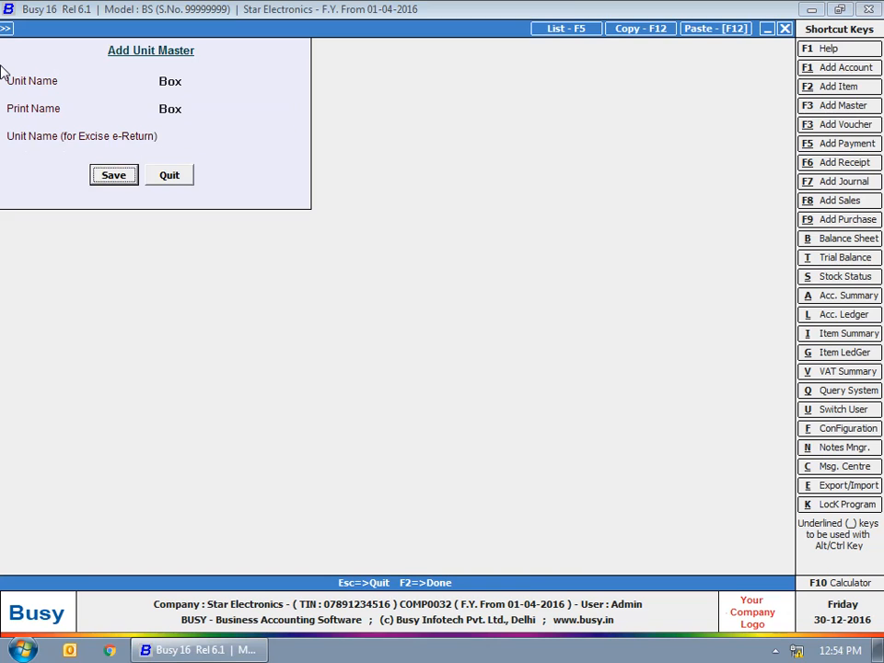
key(Return)
key(Return)
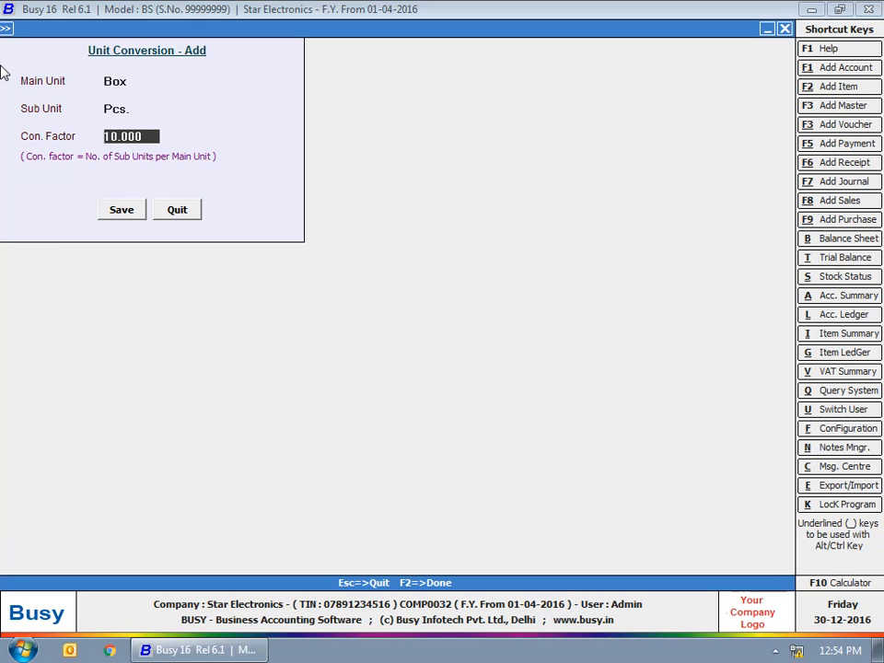
Step: Set the Box-to-Pcs. conversion factor to 50, save it and close the form
text(50)
key(Return)
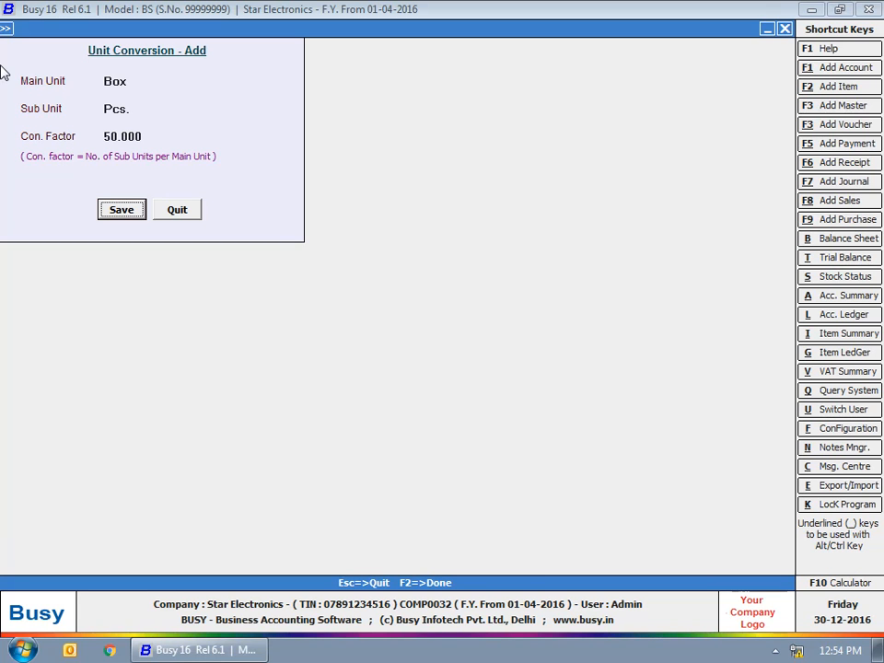
key(Return)
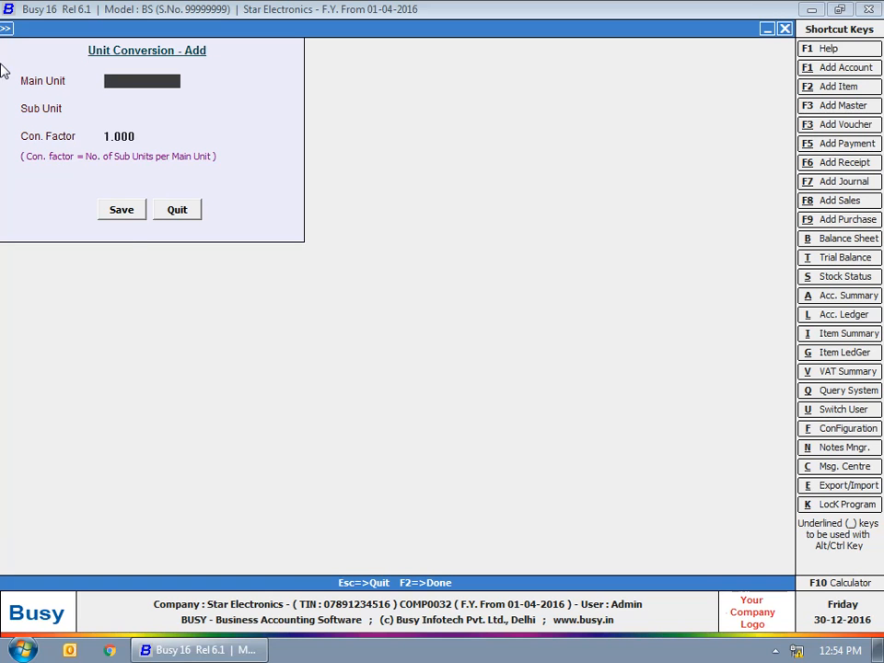
key(Escape)
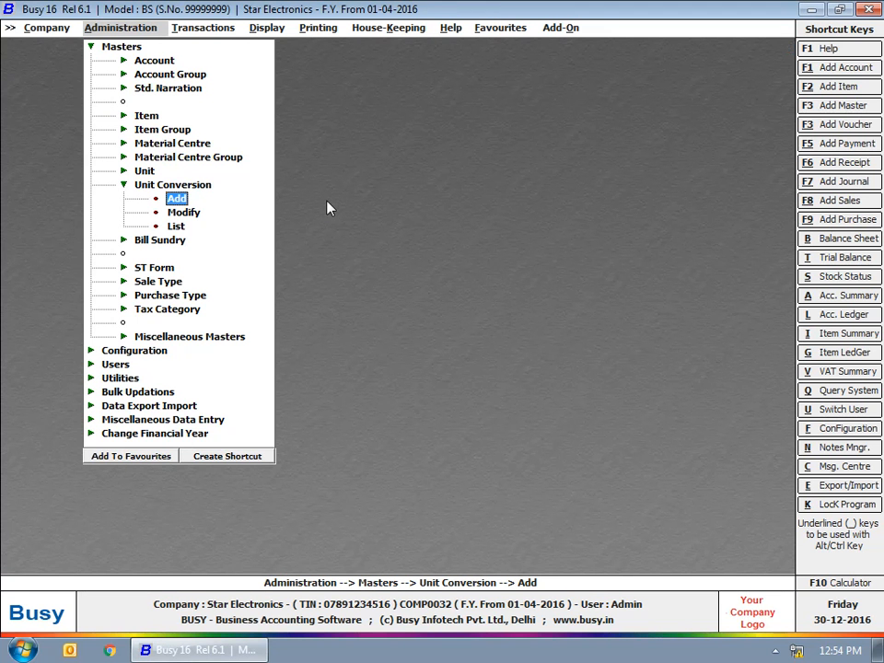
Step: Start a new discount structure named Discount1 under Miscellaneous Masters
key(Escape)
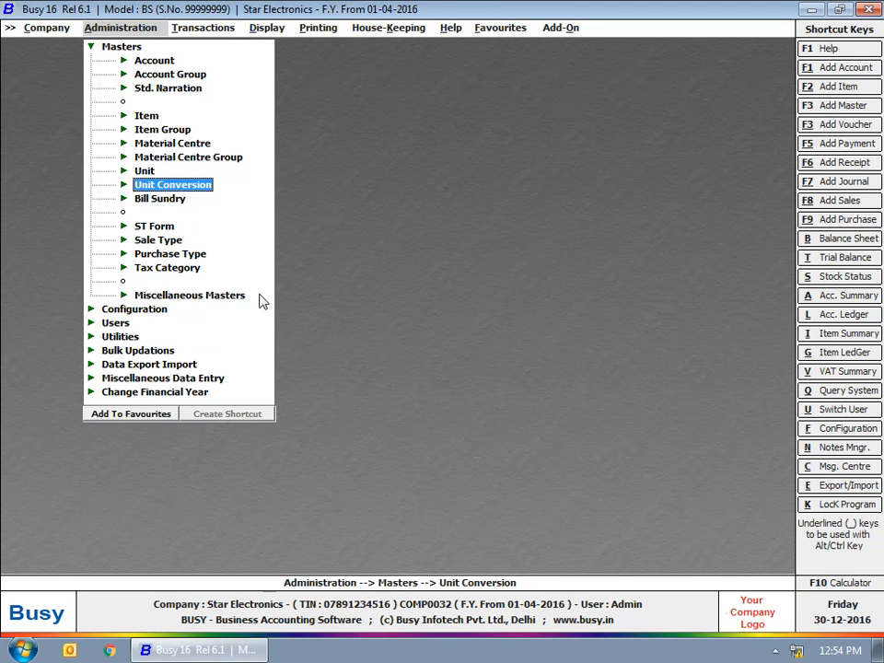
click(209, 296)
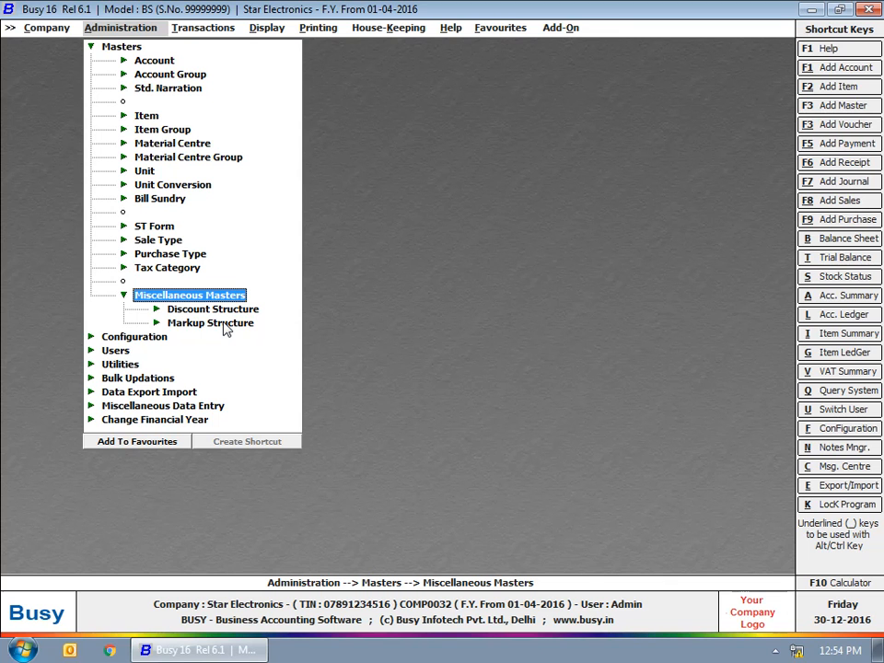
click(212, 311)
click(209, 324)
text(Discount1)
key(Return)
Step: Make Discount1 a simple percentage discount captioned 'Discount' and save it
click(43, 137)
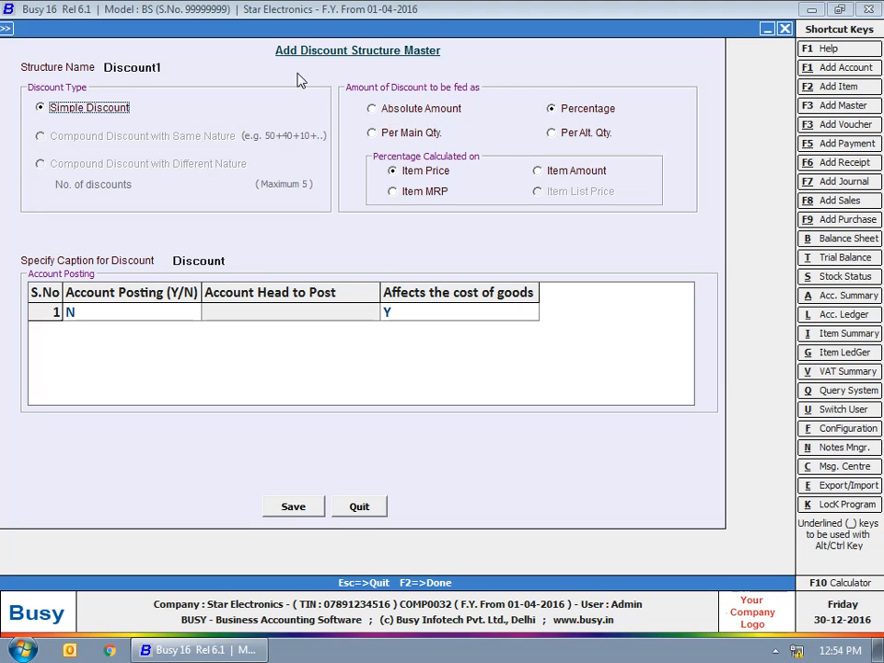
click(405, 109)
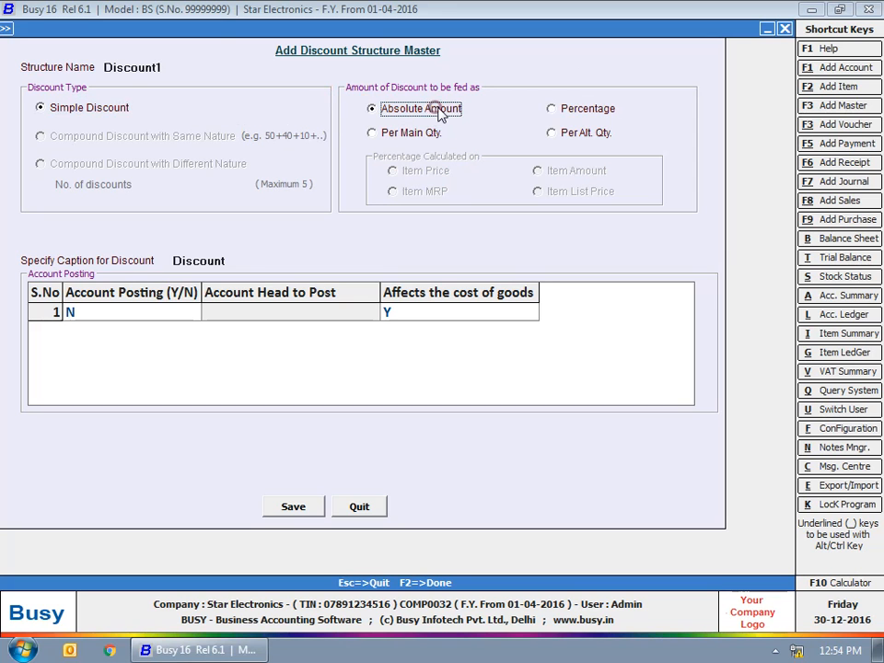
click(575, 113)
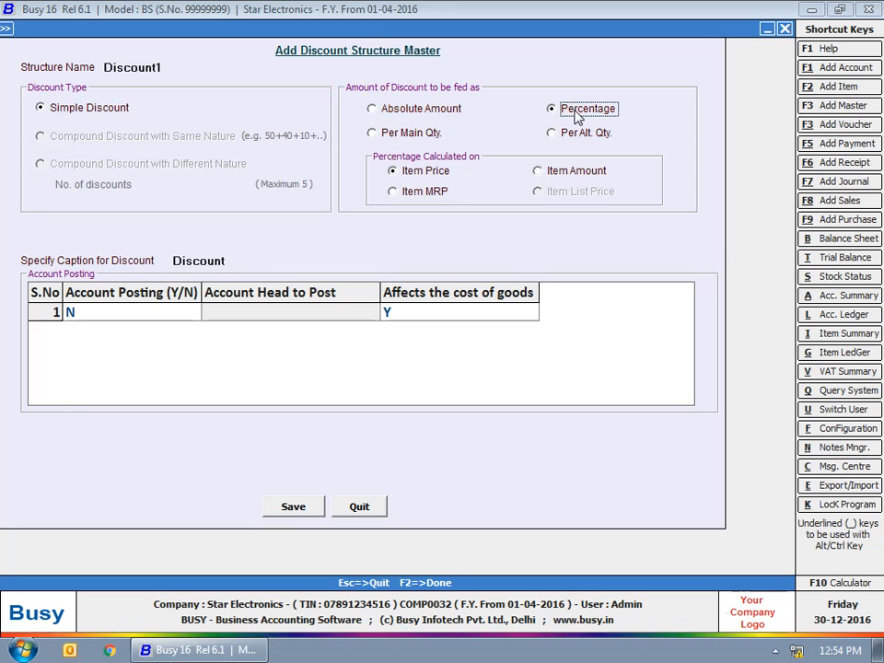
click(422, 134)
click(561, 134)
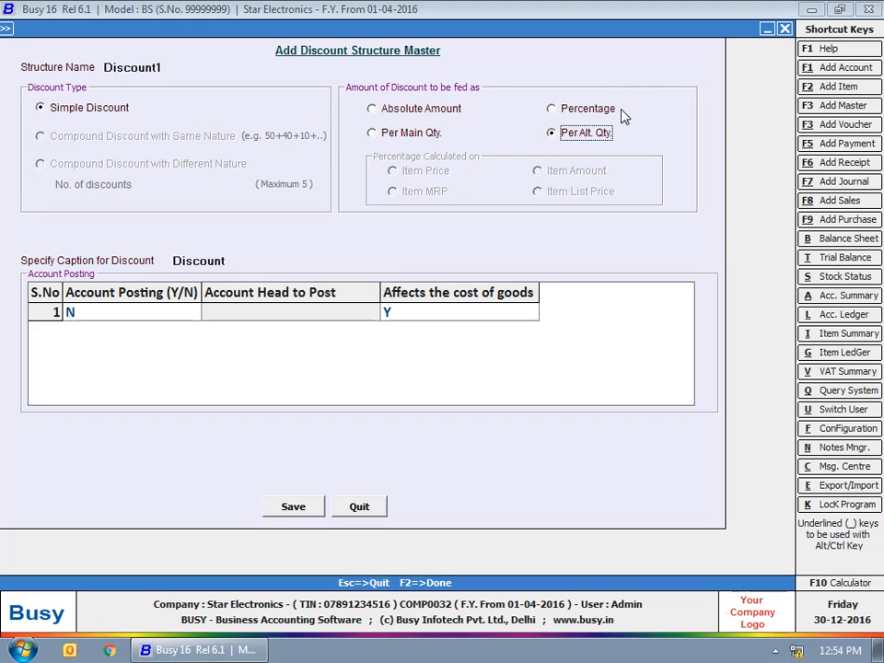
click(603, 110)
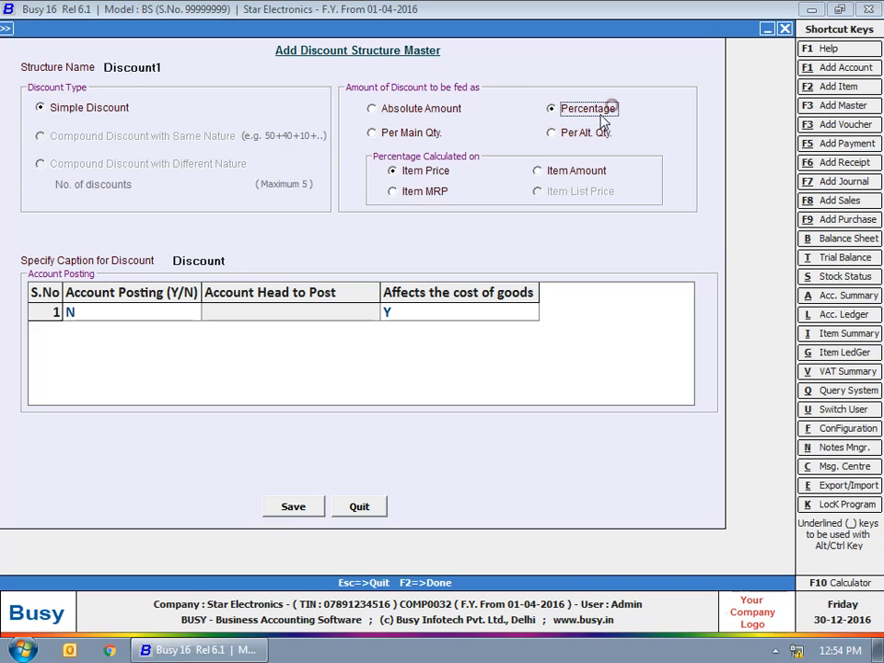
click(247, 261)
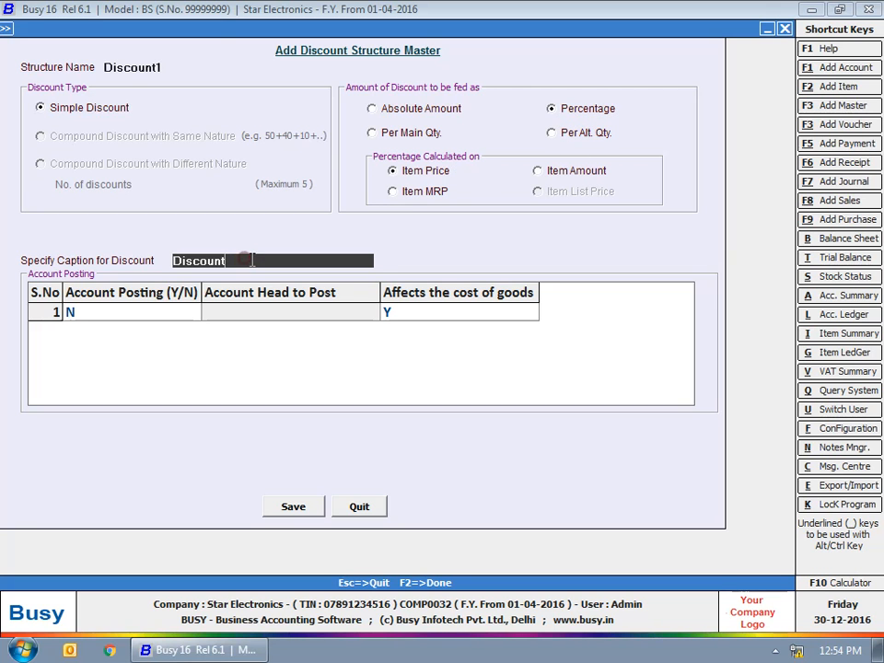
click(158, 316)
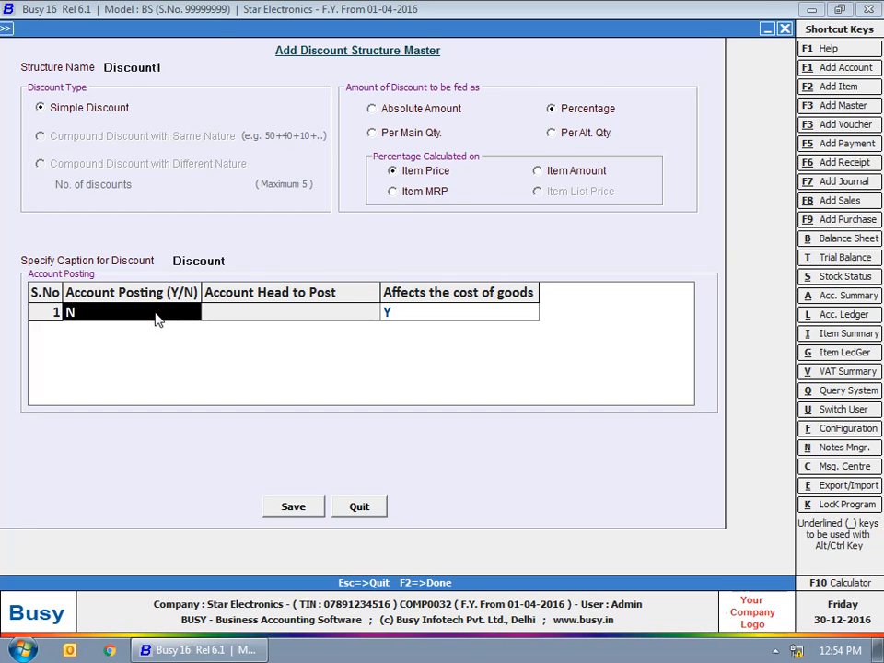
click(396, 313)
click(442, 109)
click(297, 507)
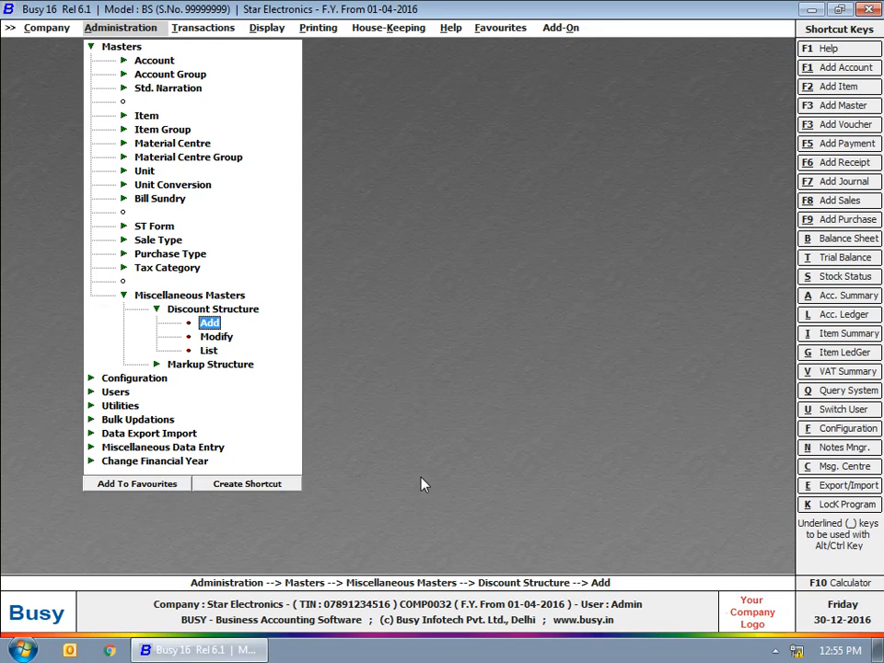
Step: Start a new markup structure named Markup1
key(Escape)
click(211, 323)
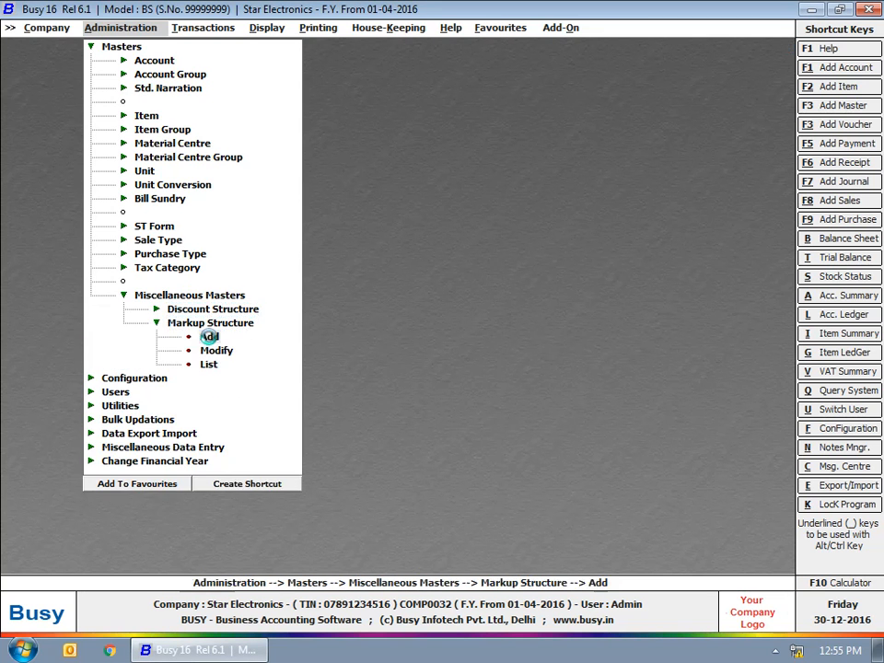
click(209, 337)
text(Markup1)
key(Return)
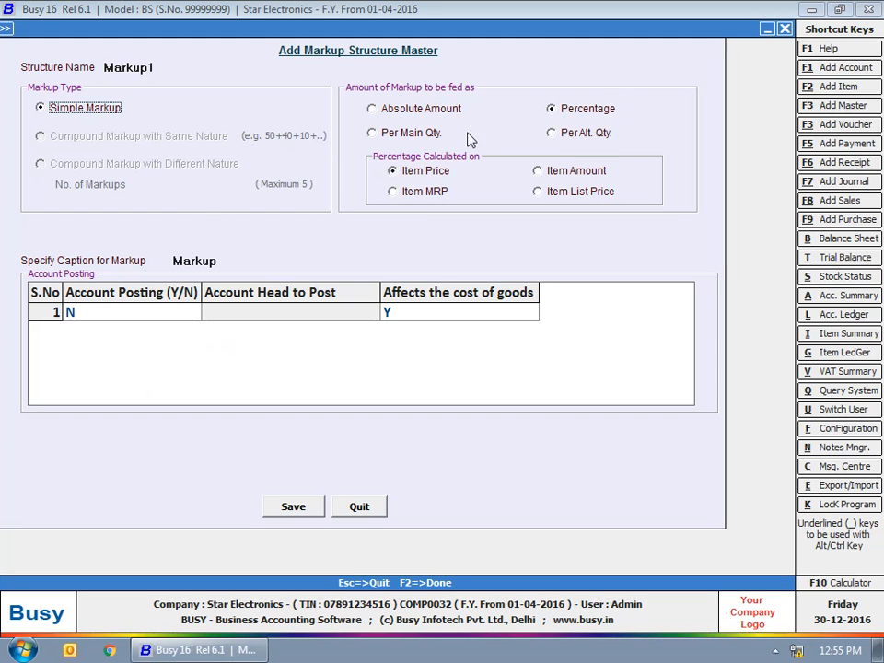
Step: Keep the 'Markup' caption, save Markup1 and close the masters menu
click(185, 254)
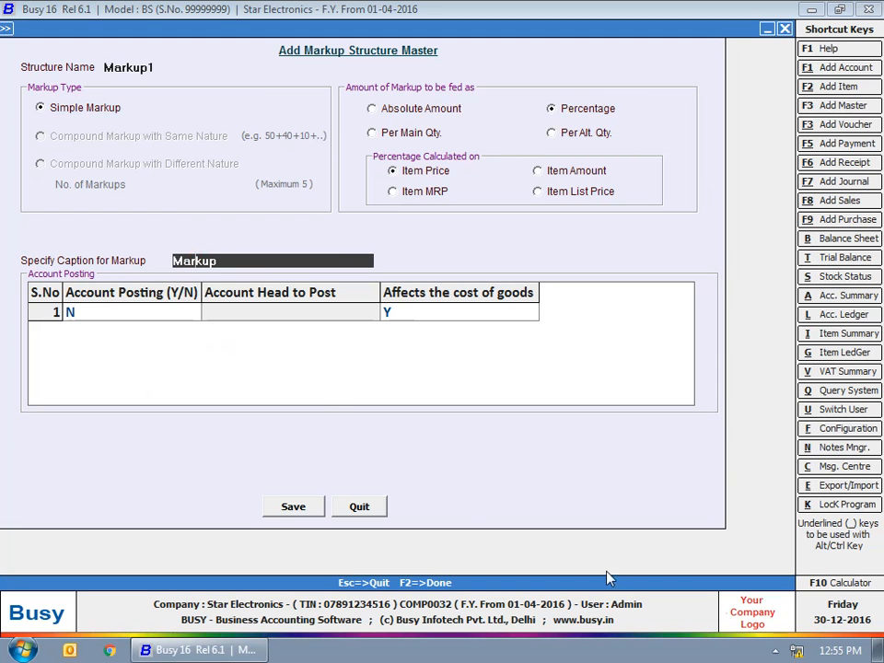
key(Return)
key(Return)
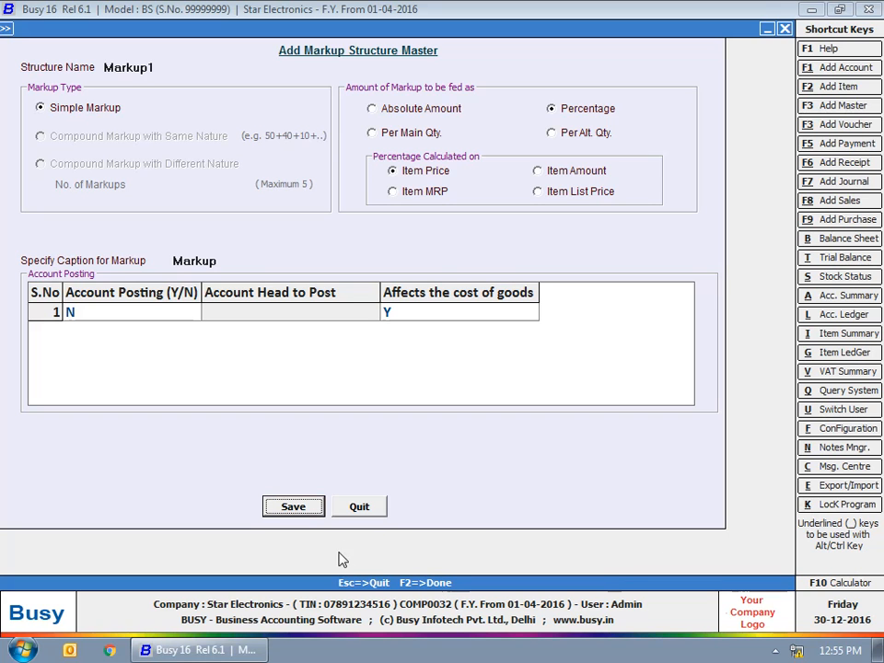
click(293, 506)
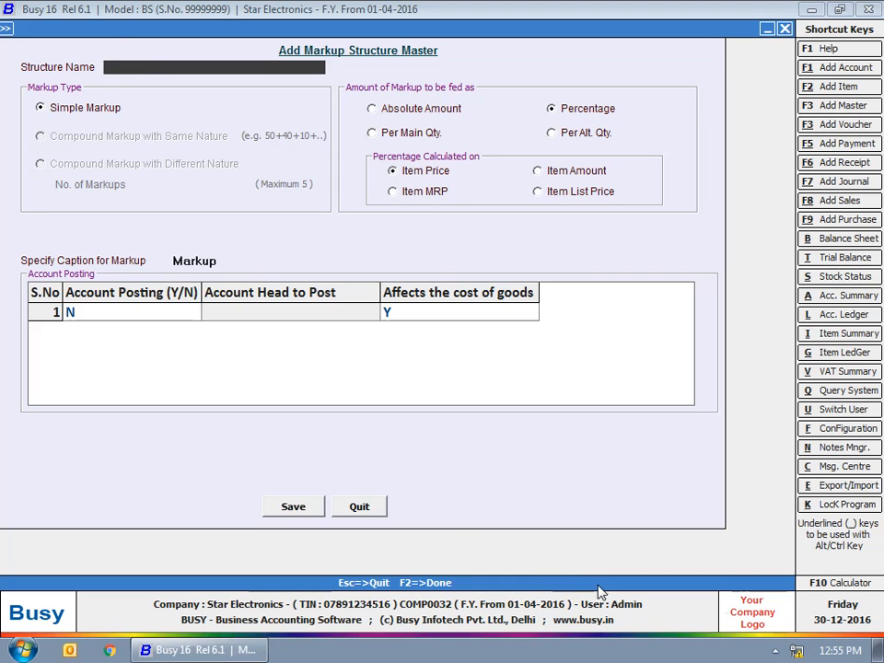
key(Escape)
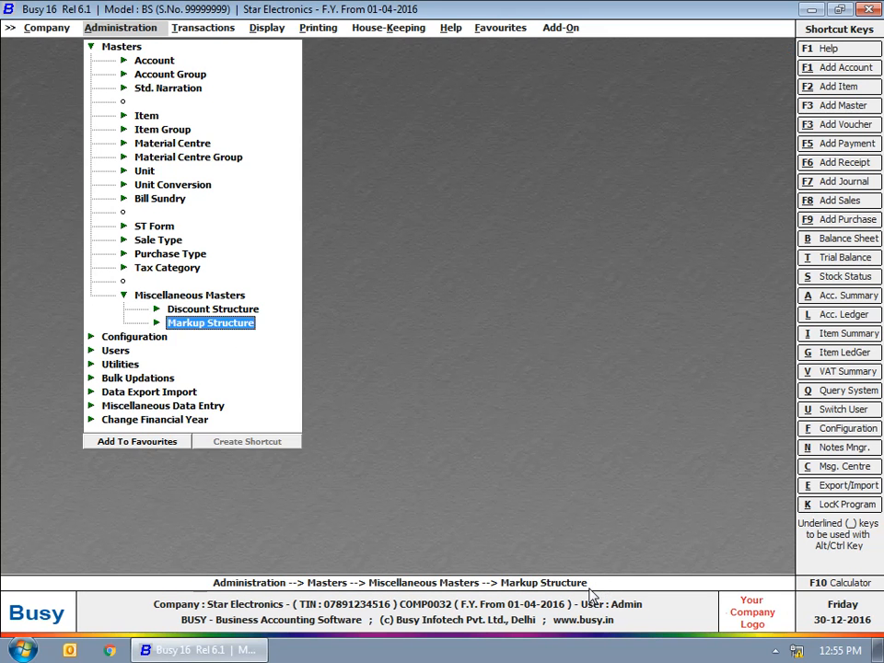
key(Escape)
key(Escape)
key(Escape)
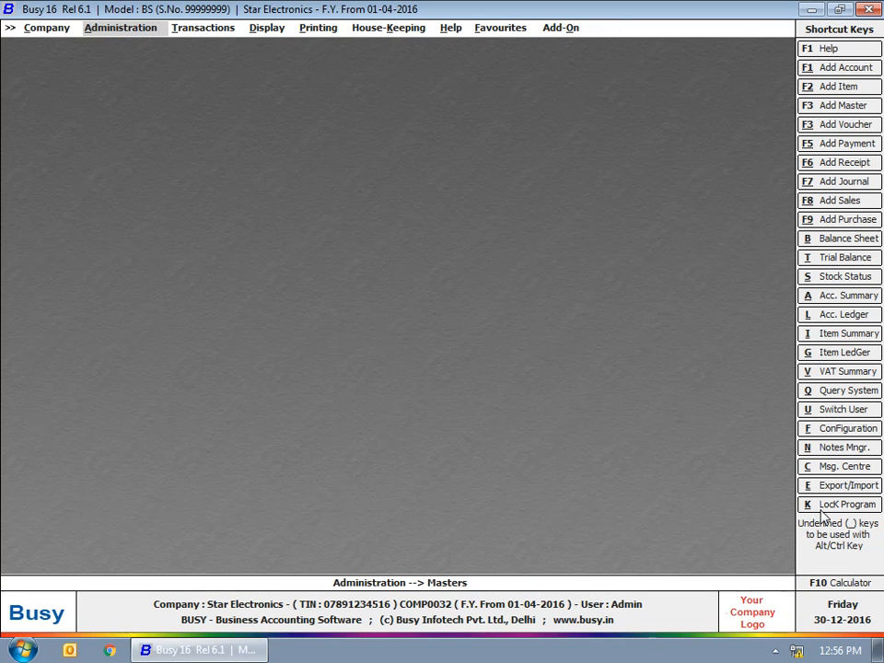